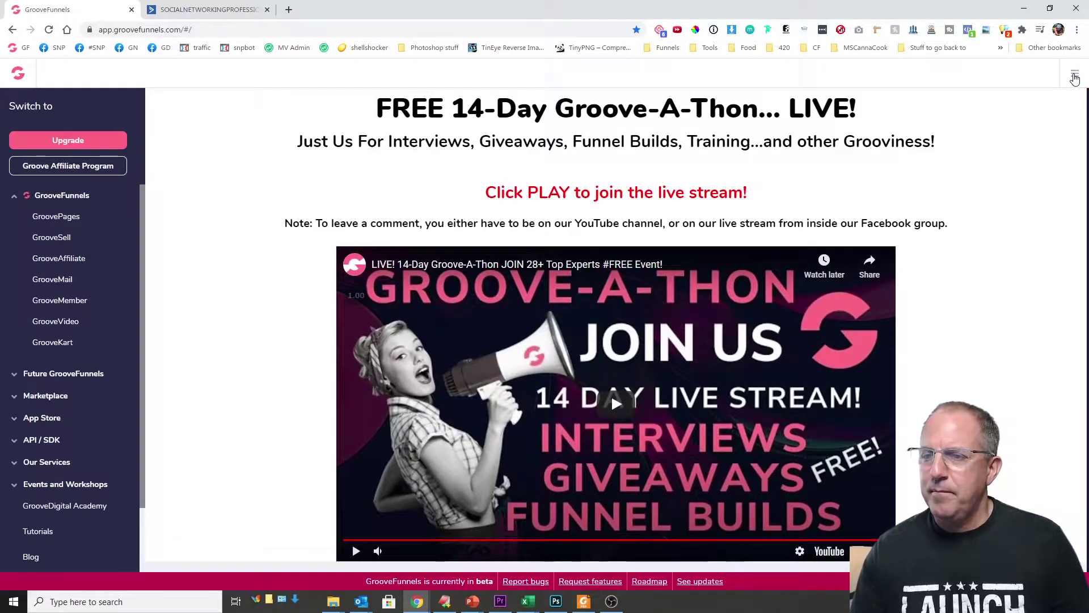
# - Start a new integration under My integrations with ActiveCampaign as the integration type
pyautogui.click(1073, 77)
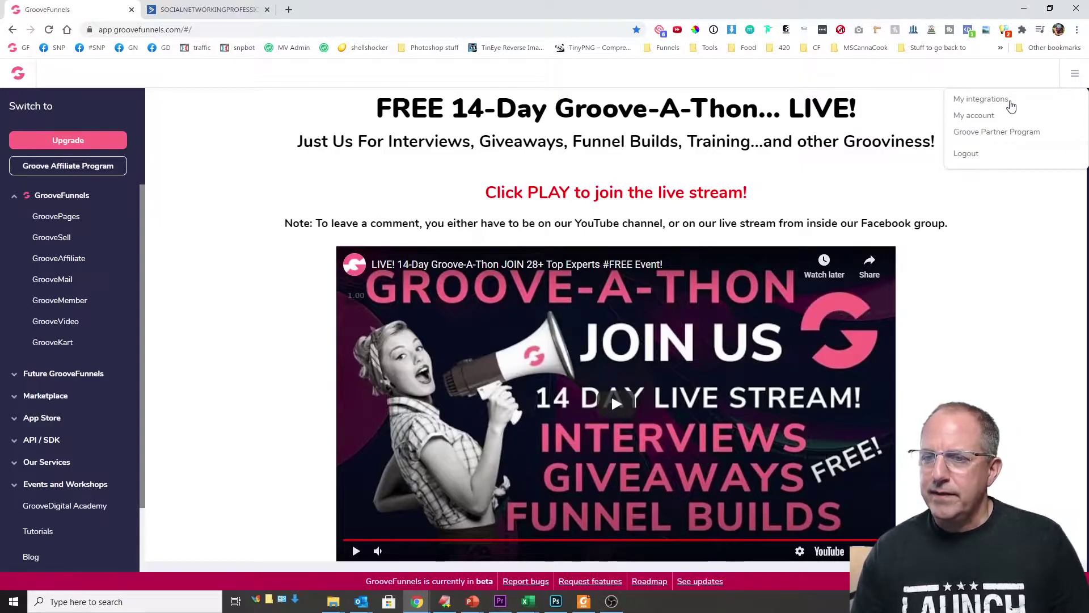
pyautogui.click(981, 101)
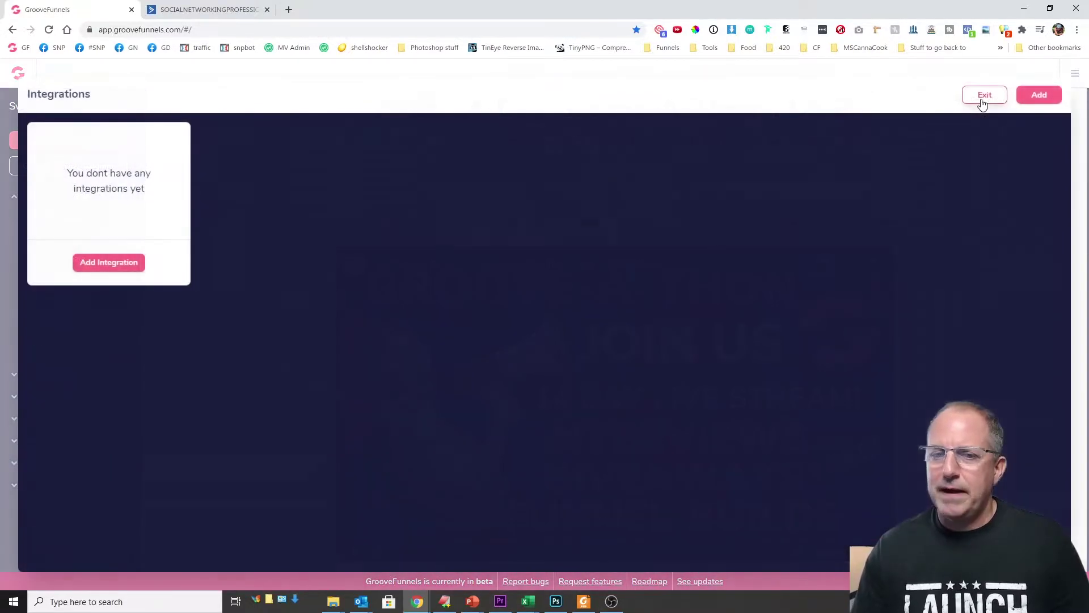
pyautogui.click(1039, 97)
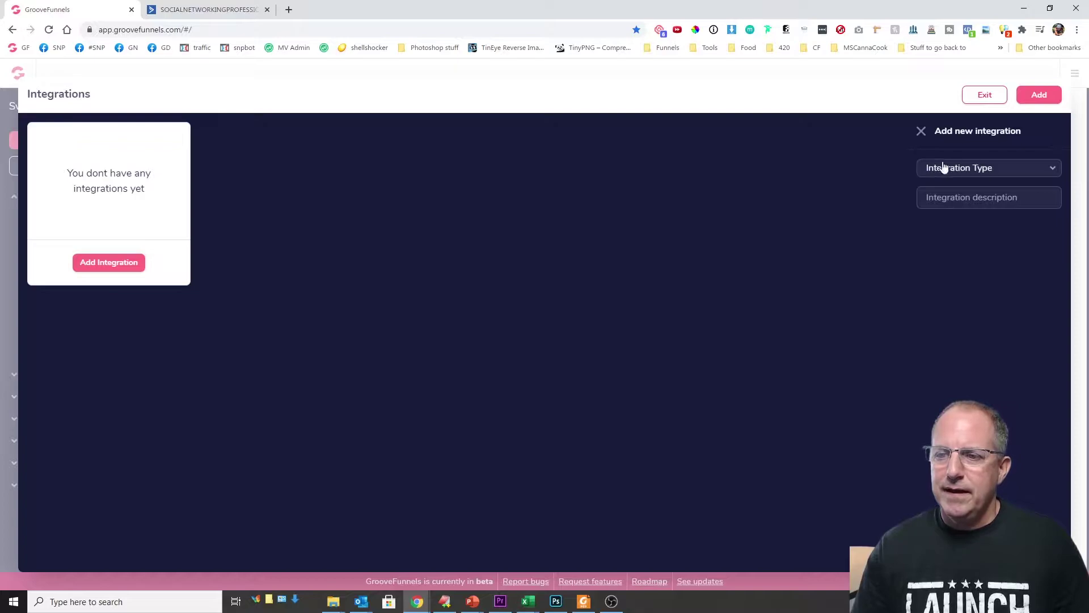
pyautogui.click(1016, 176)
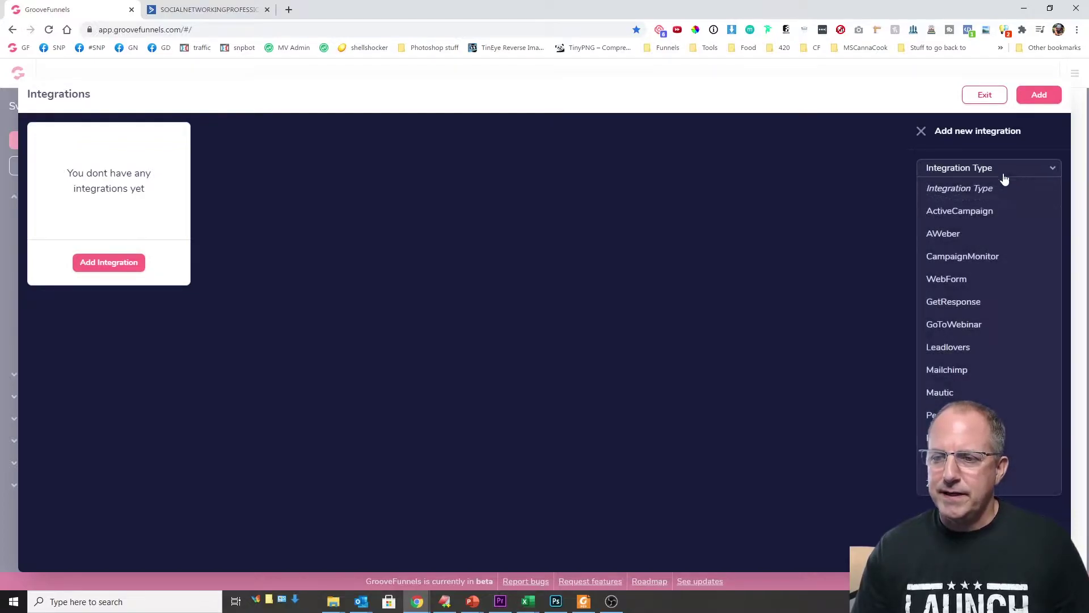
pyautogui.click(954, 215)
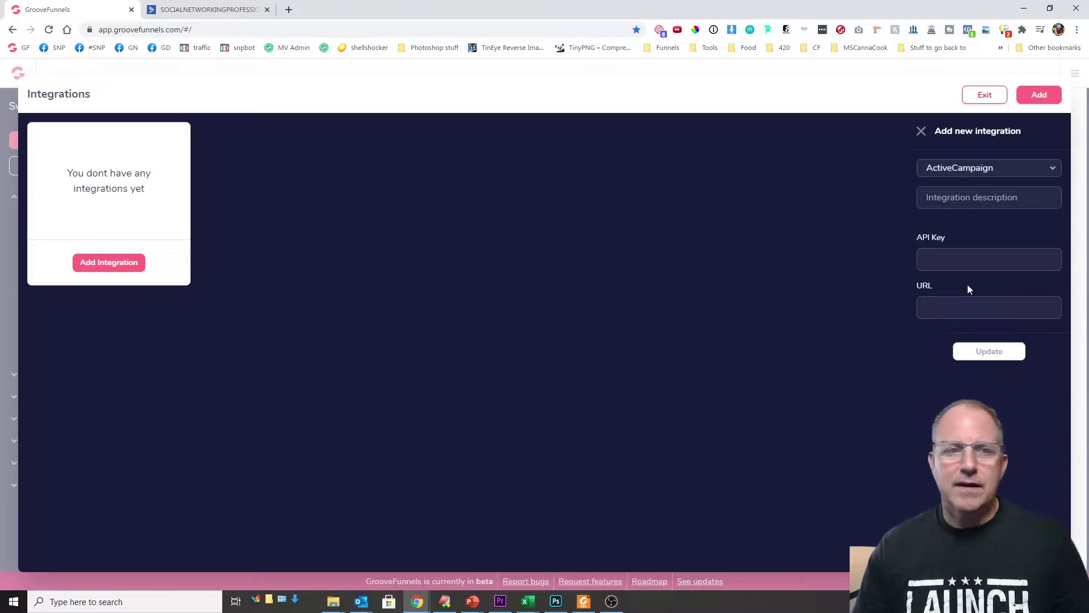
# - Copy the API URL from ActiveCampaign's Developer settings into the GrooveFunnels URL field
pyautogui.click(224, 11)
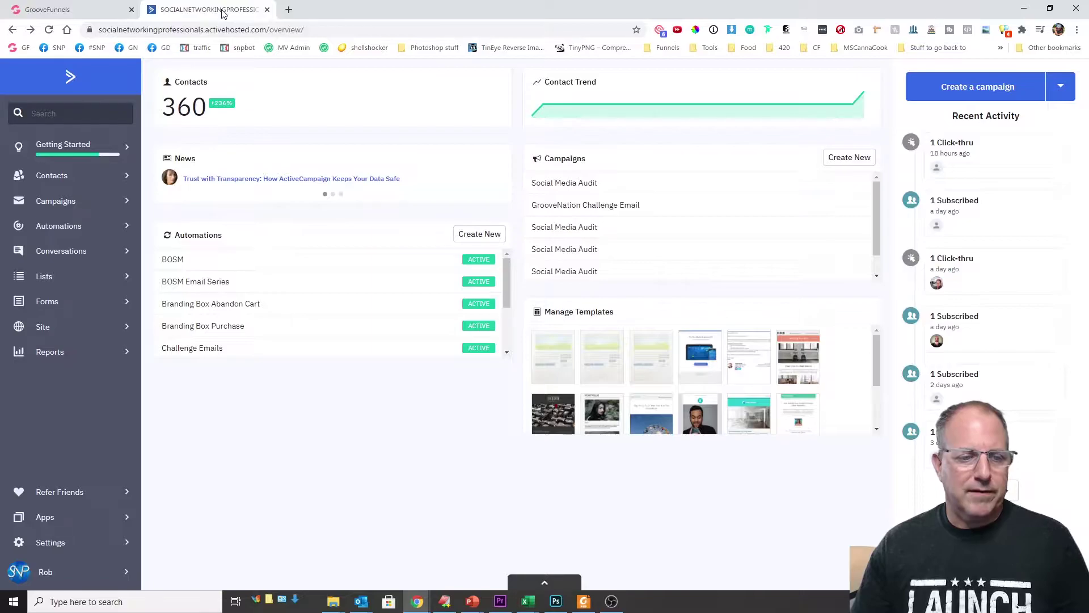
pyautogui.click(50, 542)
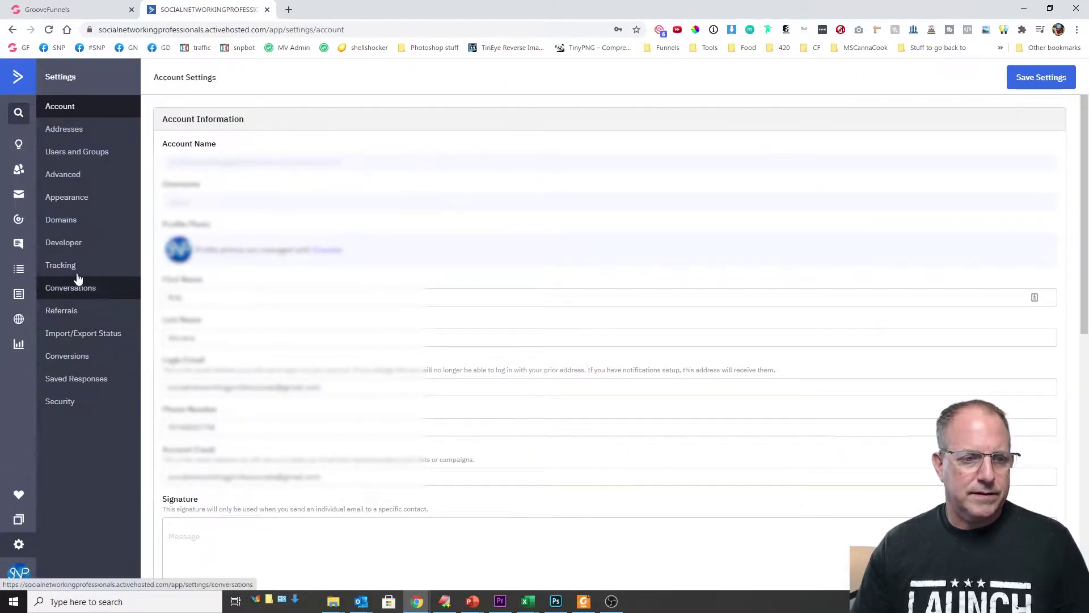
pyautogui.click(73, 251)
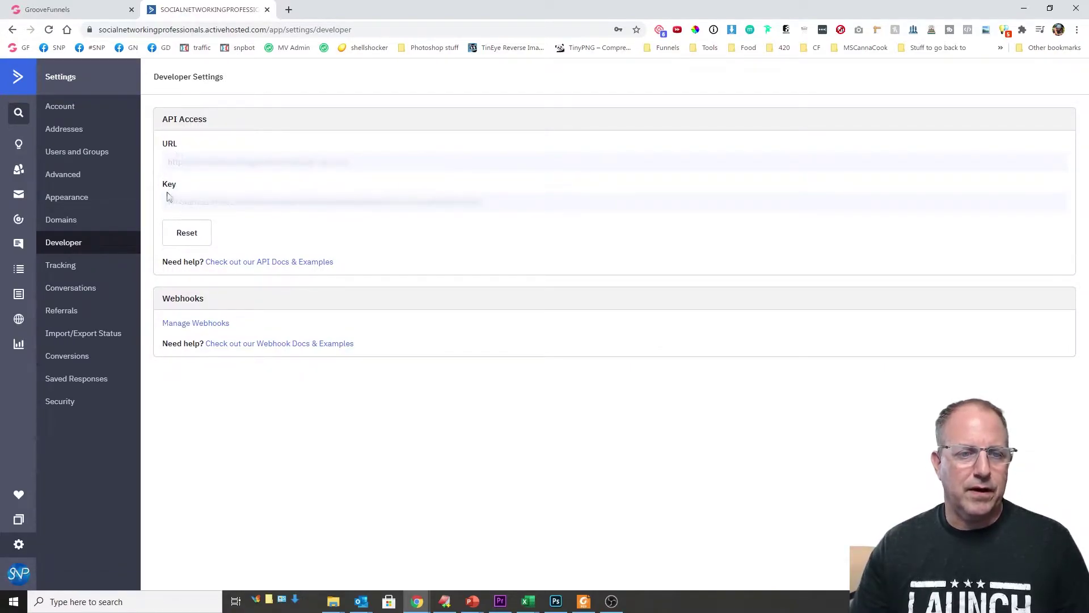
pyautogui.moveTo(170, 162); pyautogui.dragTo(349, 163)
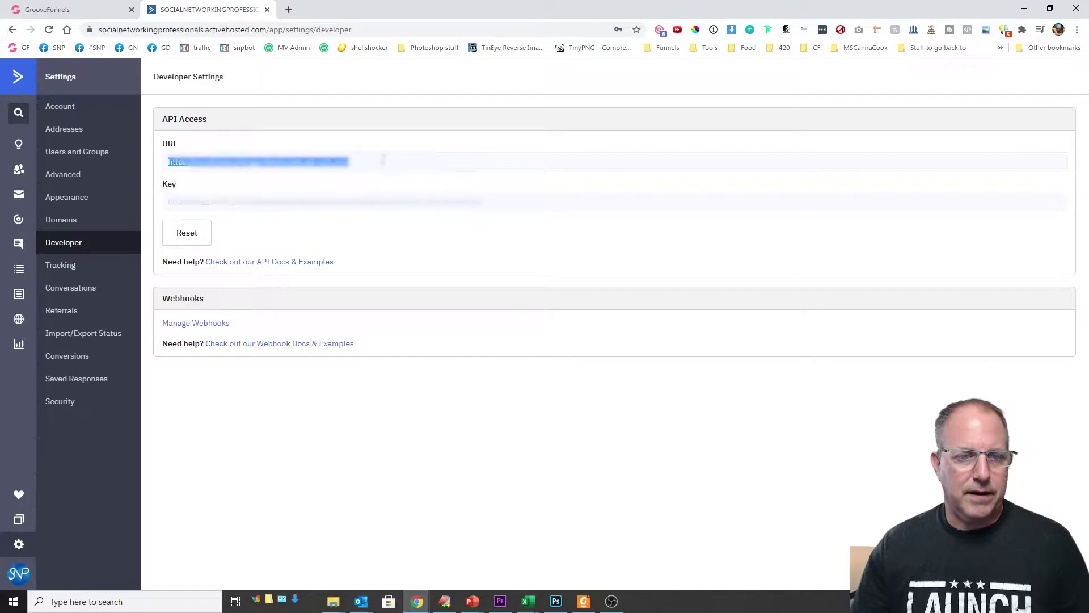
pyautogui.click(46, 9)
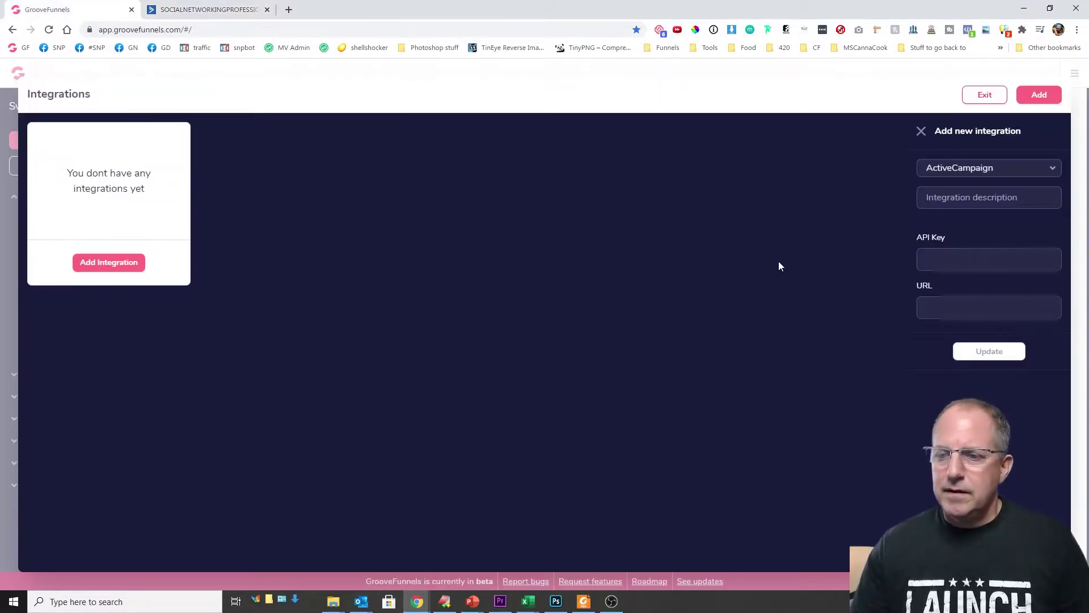
pyautogui.click(928, 307)
pyautogui.hotkey('ctrl', 'v')
# - Copy the ActiveCampaign API key into the API Key field and save the integration
pyautogui.click(210, 10)
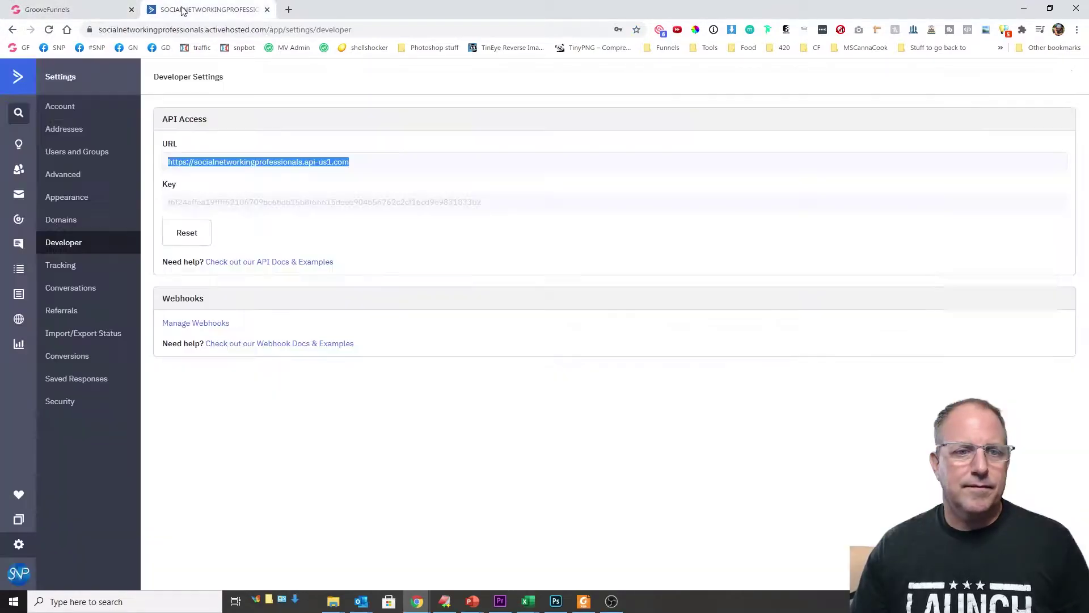
pyautogui.click(198, 202)
pyautogui.hotkey('ctrl', 'c')
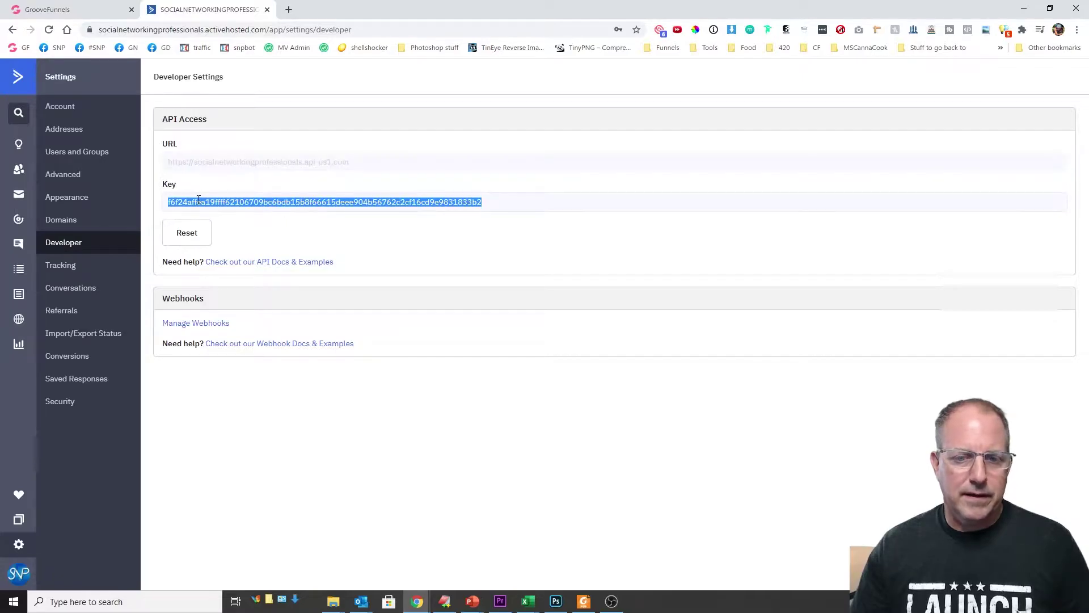
pyautogui.click(63, 10)
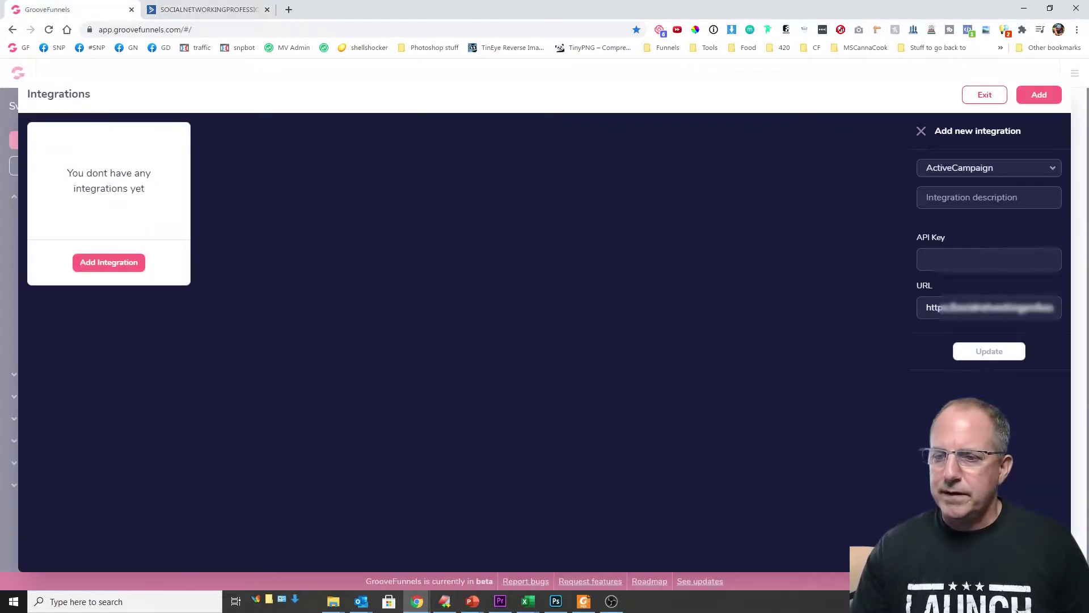
pyautogui.click(928, 259)
pyautogui.hotkey('ctrl', 'v')
pyautogui.click(991, 352)
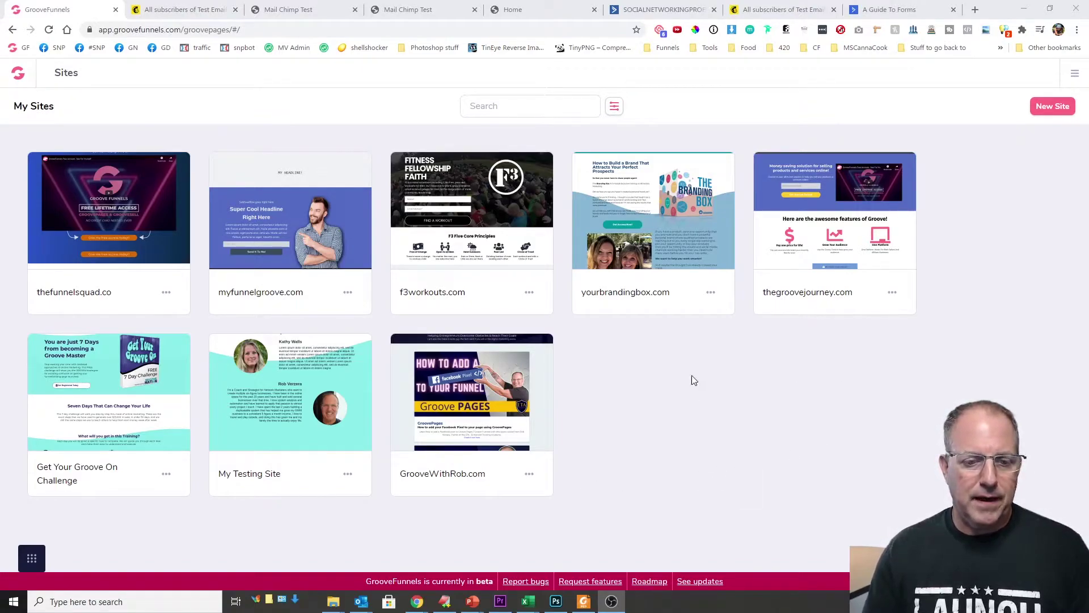
# - Edit My Testing Site in GroovePages and switch to its Active Campaign Test page
pyautogui.moveTo(148, 453)
pyautogui.click(292, 393)
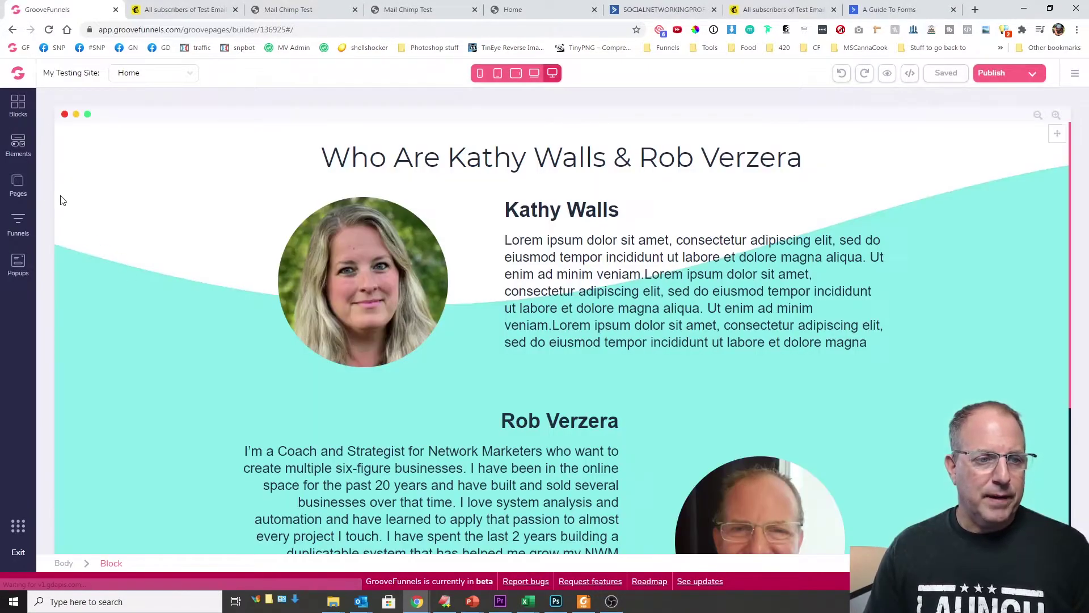
pyautogui.click(18, 182)
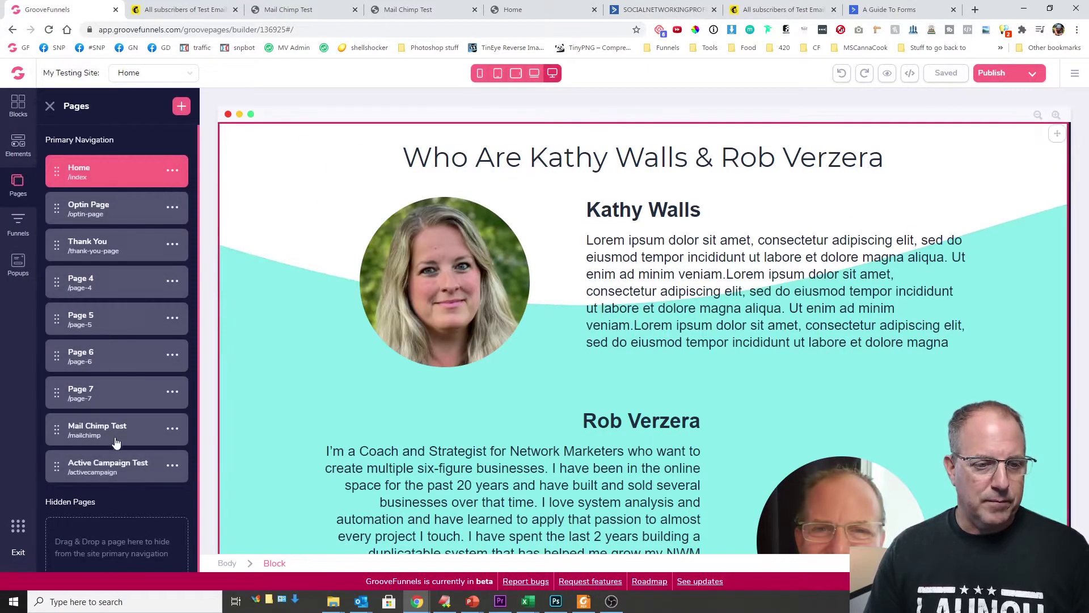
pyautogui.click(121, 462)
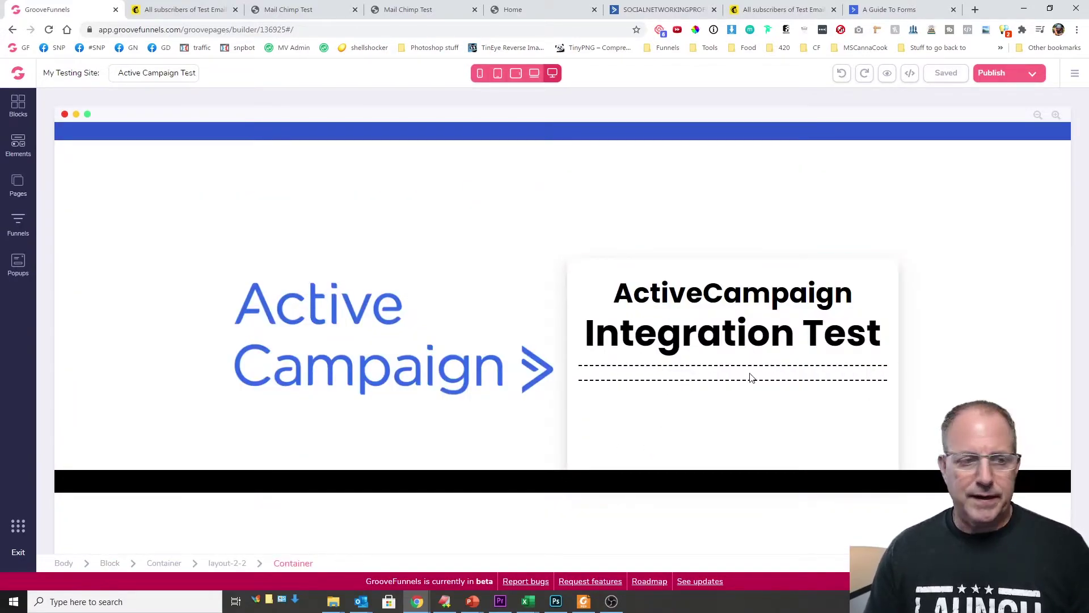
# - Add an ActiveCampaign opt-in form below the page title
pyautogui.click(18, 145)
pyautogui.scroll(-10, 101, 336)
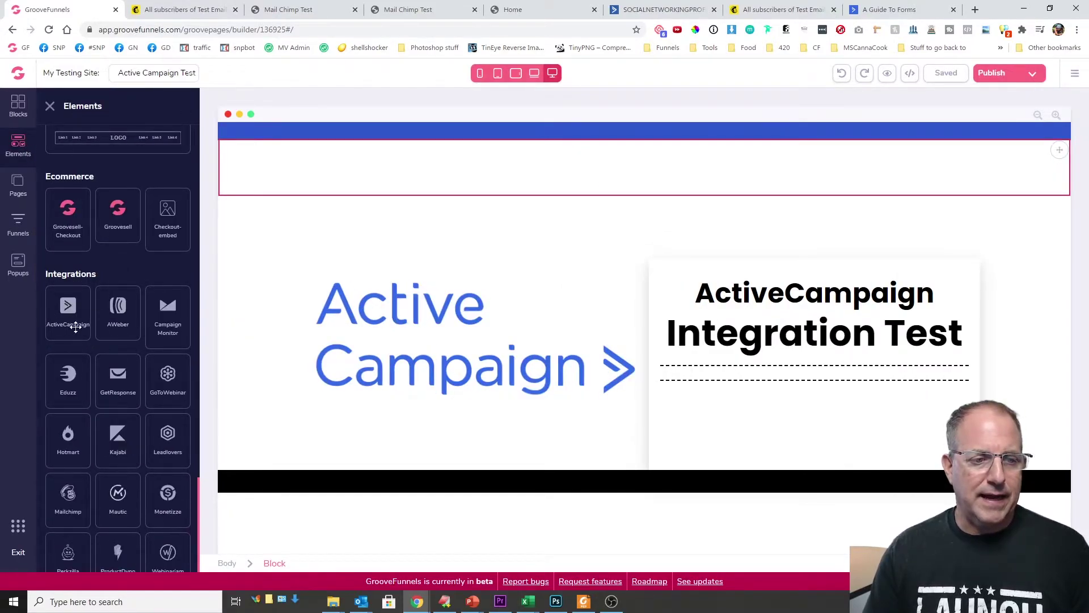
pyautogui.moveTo(72, 316); pyautogui.dragTo(757, 399)
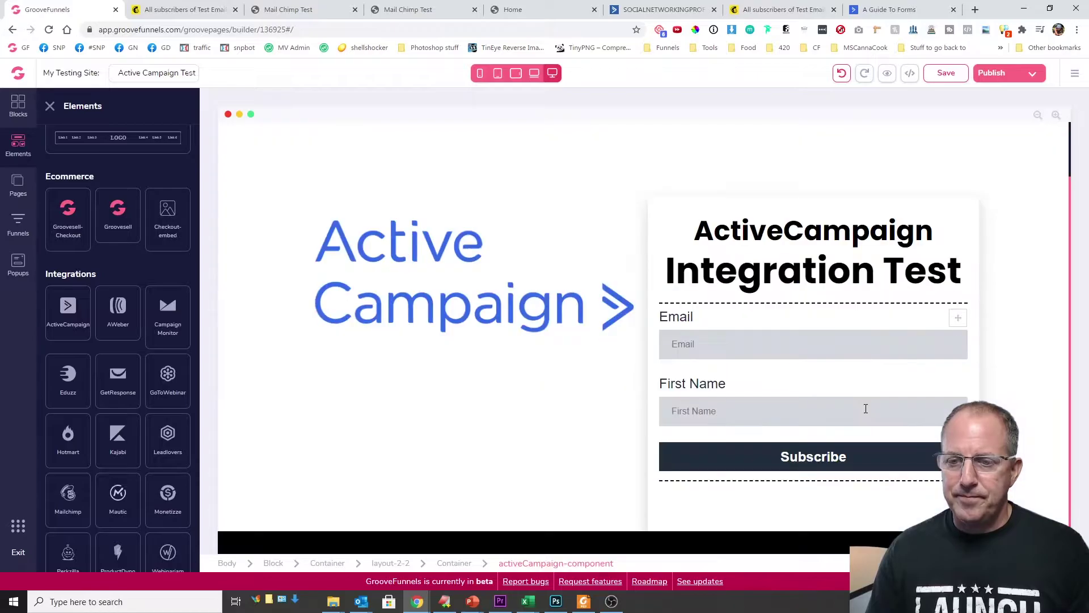
# - Give the form's Subscribe button a blue background colour
pyautogui.click(812, 460)
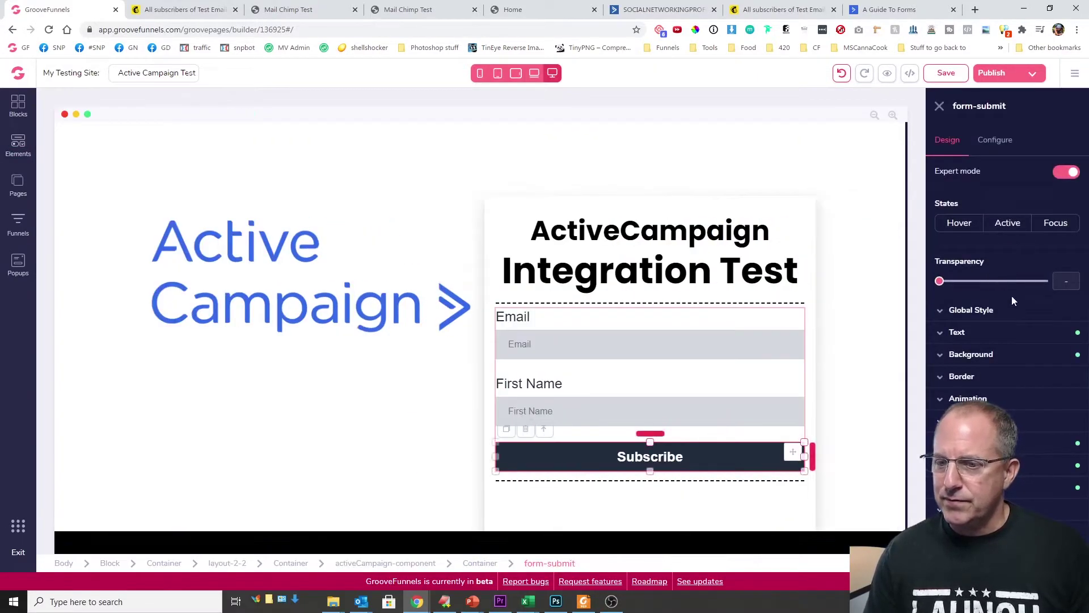
pyautogui.click(1031, 356)
pyautogui.click(1057, 379)
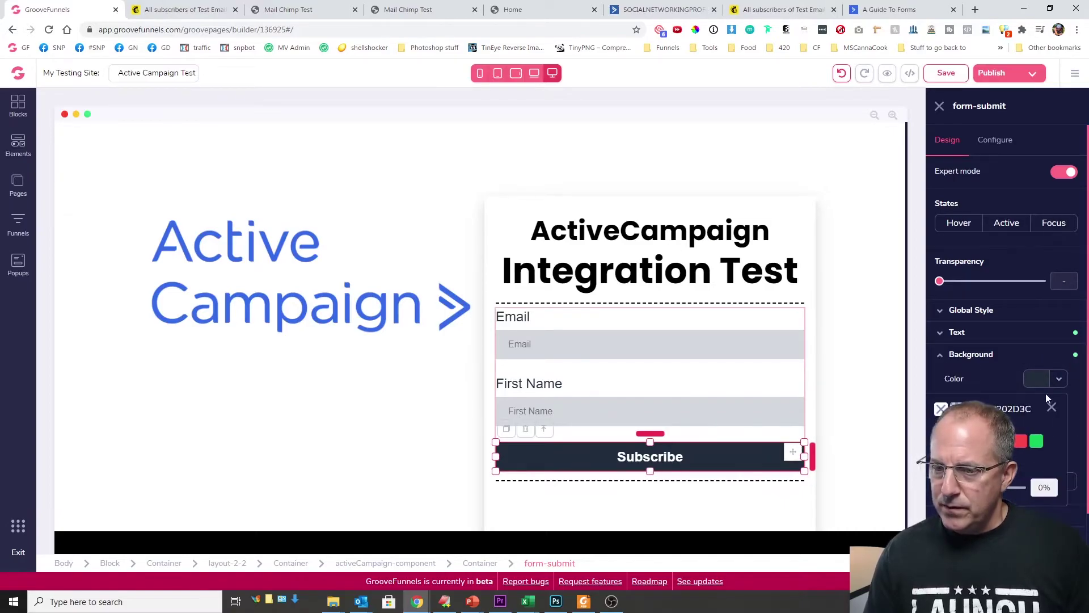
pyautogui.click(922, 460)
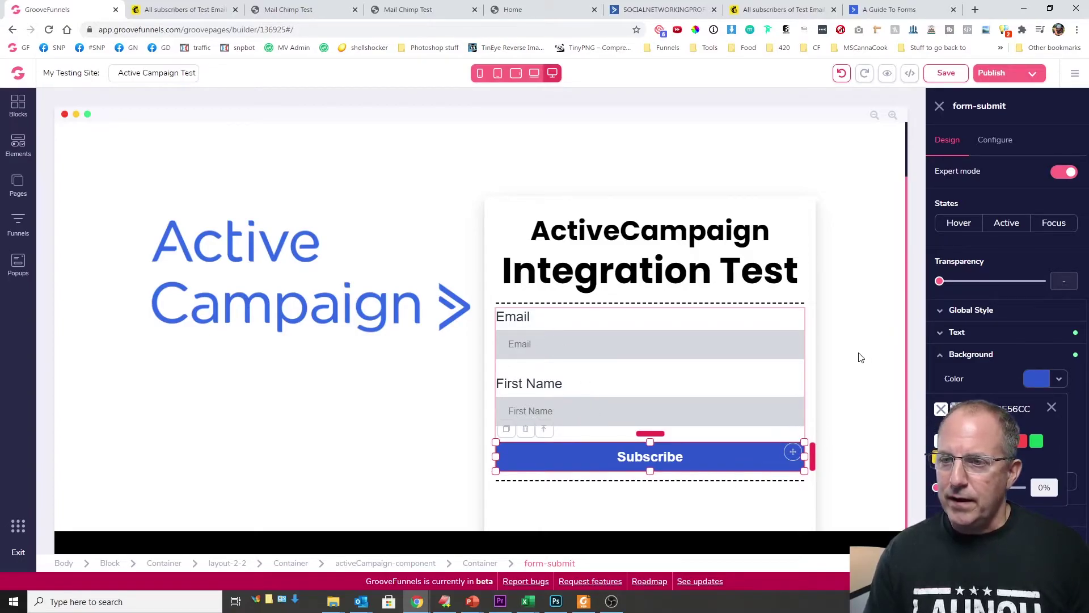
# - Select the whole ActiveCampaign form component and set its list to Robs Test List
pyautogui.click(835, 380)
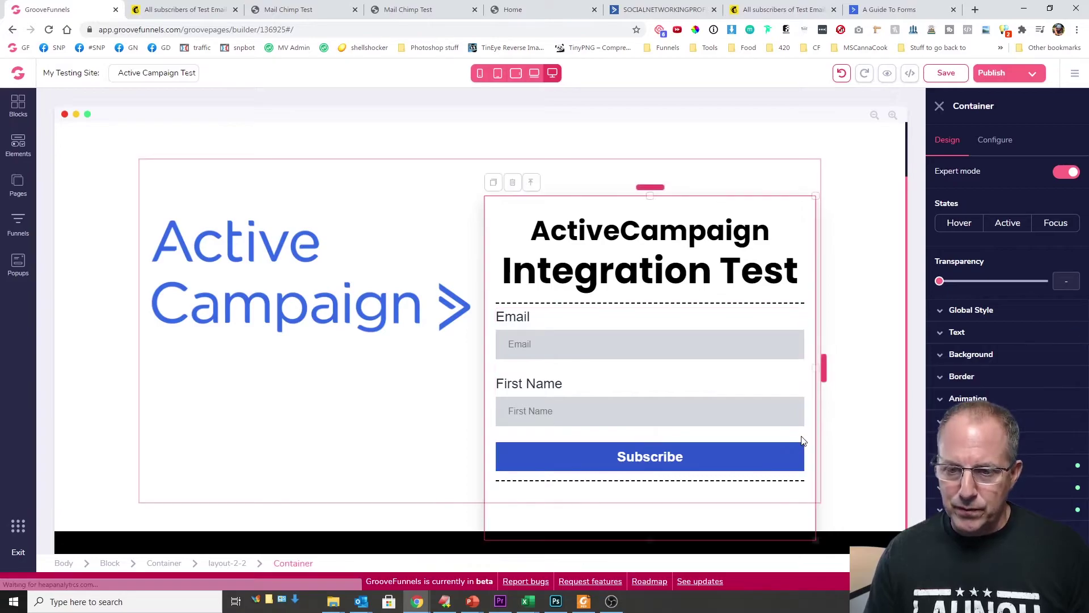
pyautogui.click(404, 561)
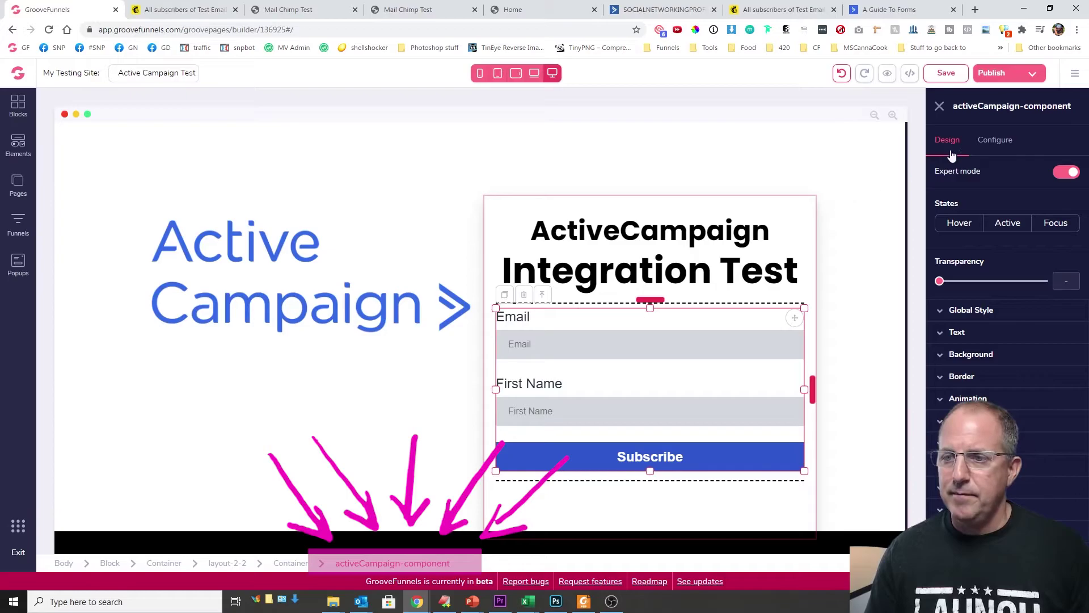
pyautogui.click(988, 142)
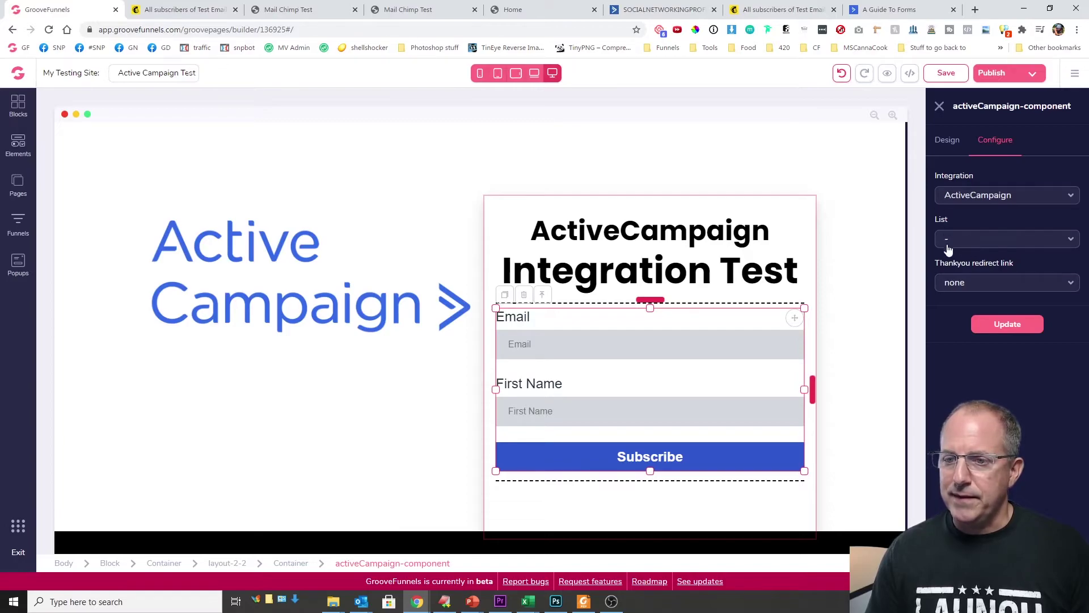
pyautogui.click(975, 241)
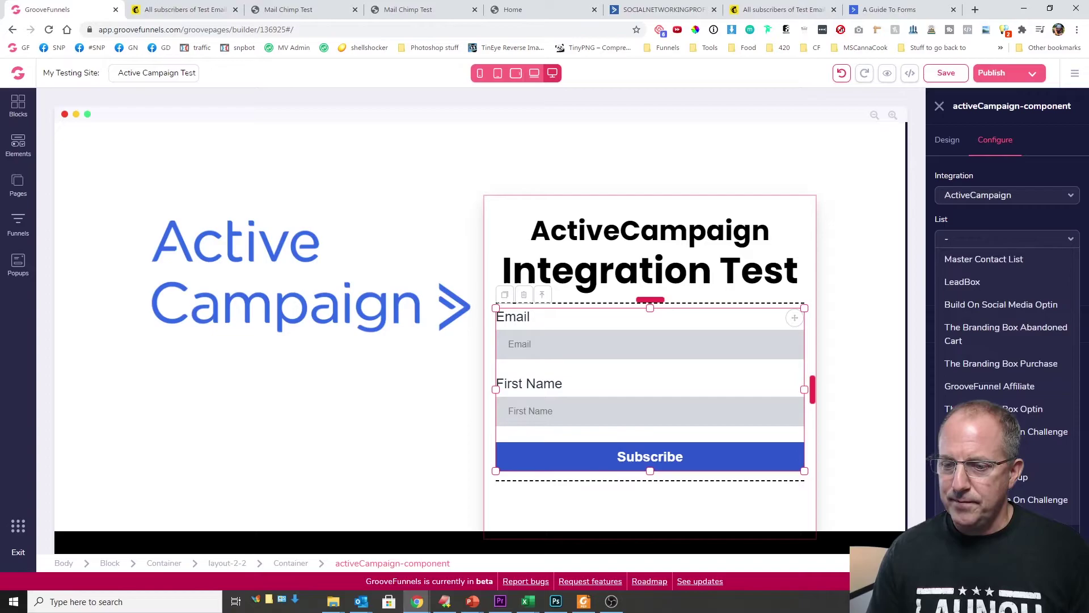
pyautogui.scroll(-3, 1004, 364)
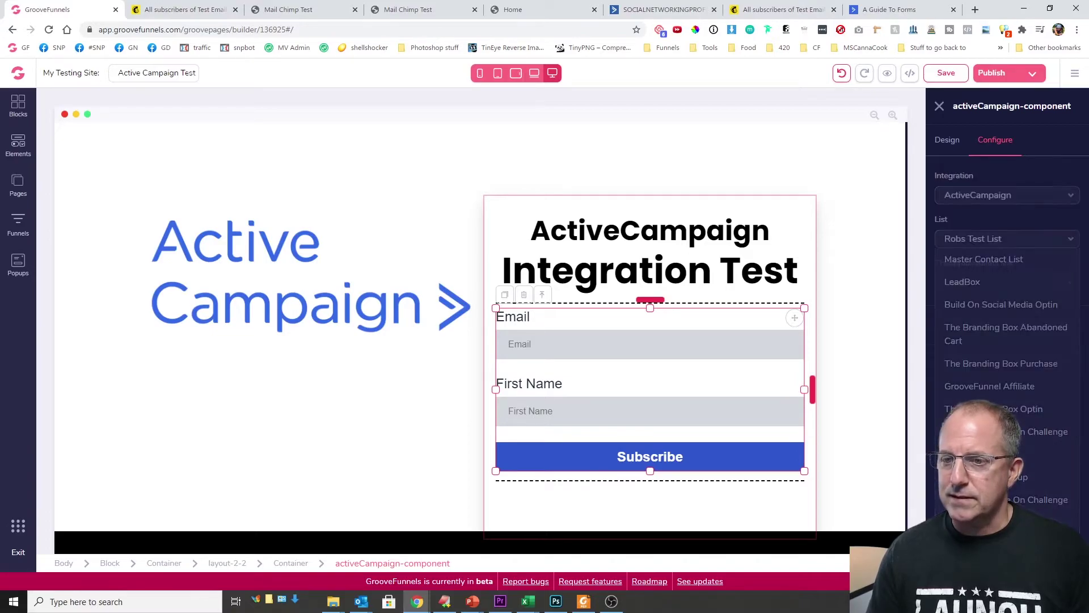
pyautogui.click(1007, 260)
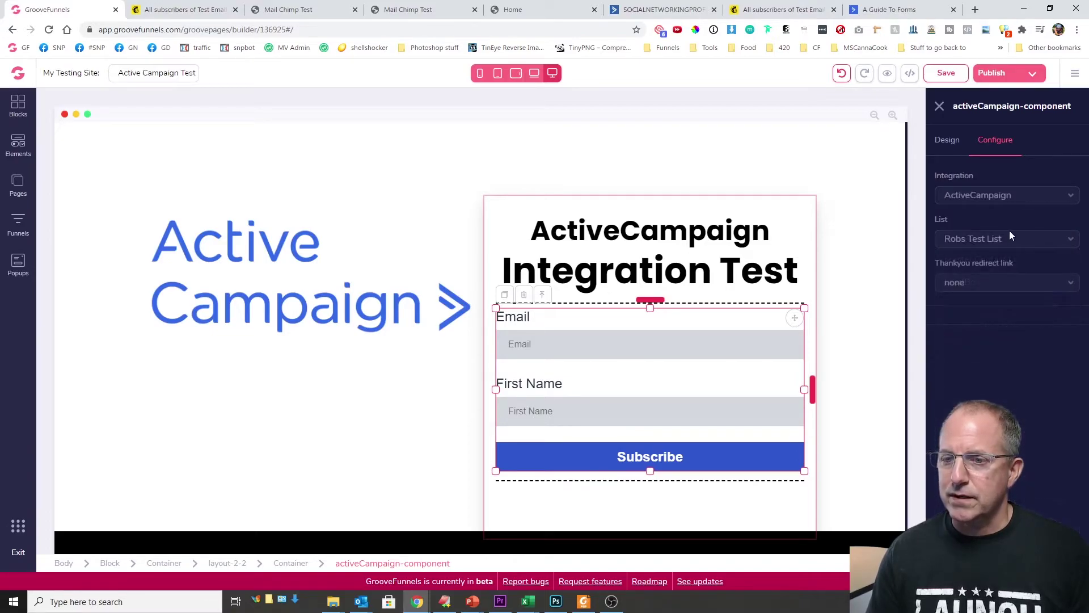
pyautogui.click(1000, 287)
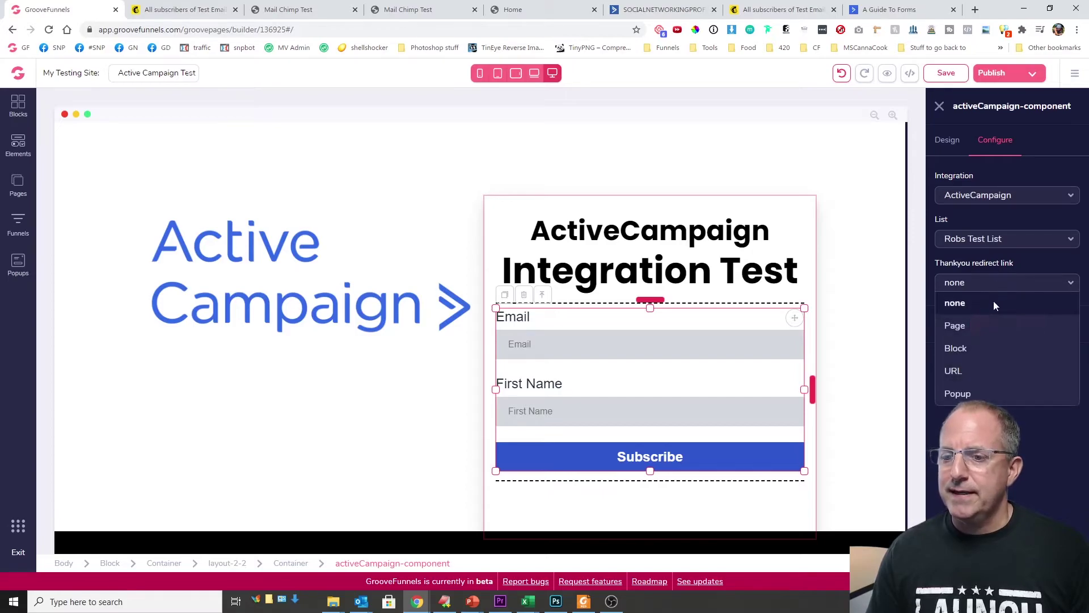
pyautogui.click(968, 372)
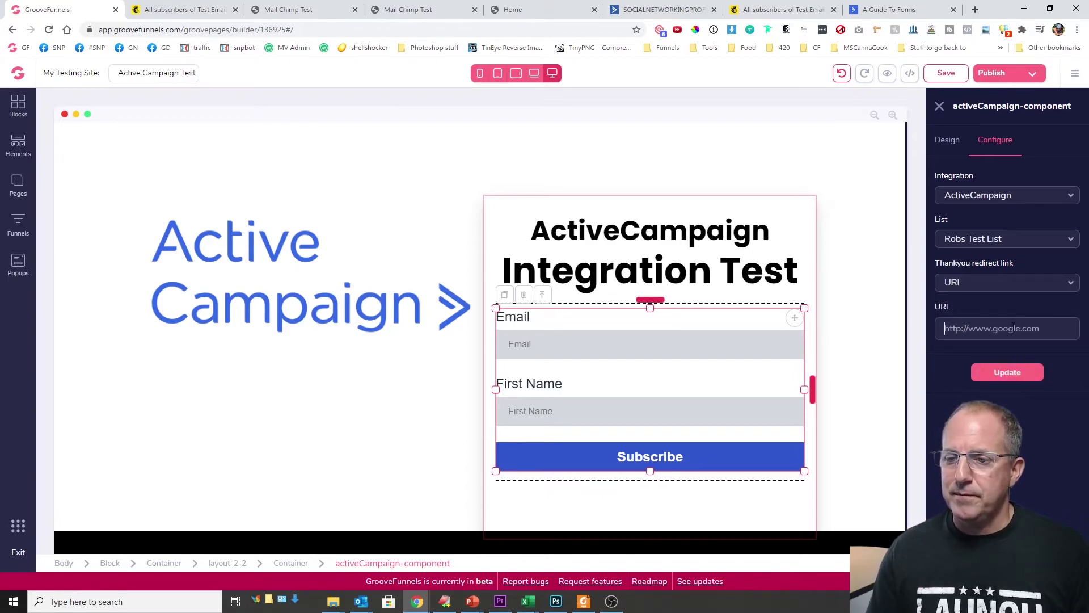
pyautogui.click(1013, 328)
pyautogui.write('http://activecampaign.com')
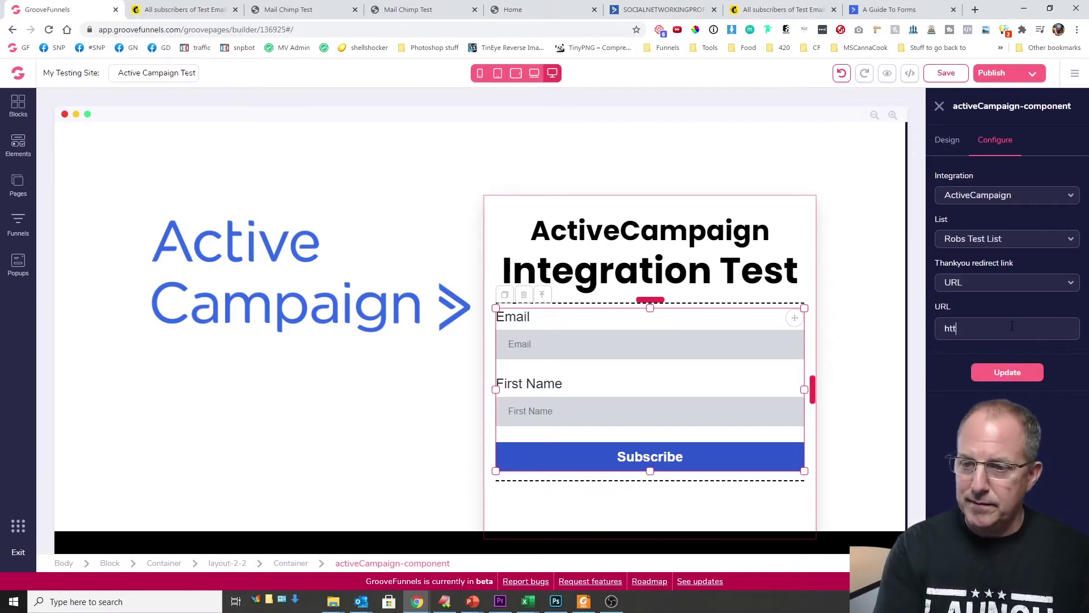
pyautogui.click(1019, 376)
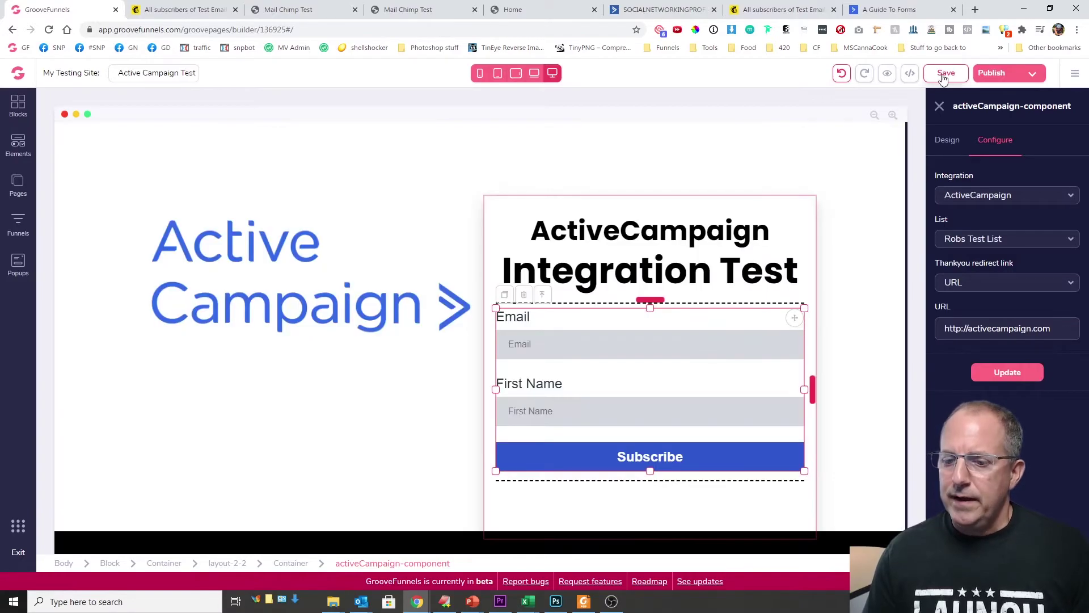
# - Save and publish the page, then open the live site
pyautogui.click(944, 76)
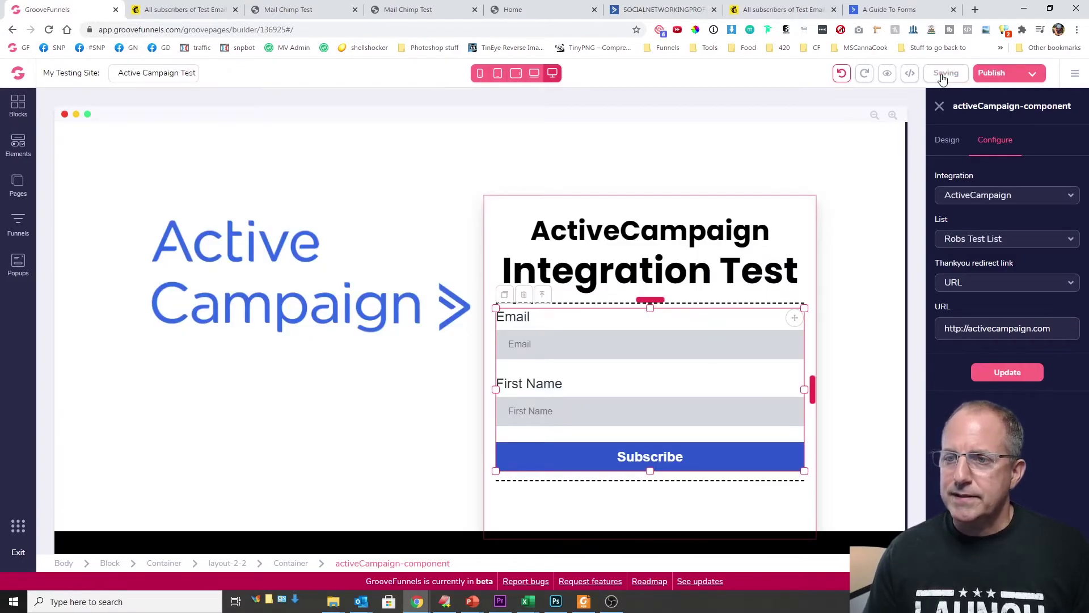
pyautogui.click(998, 75)
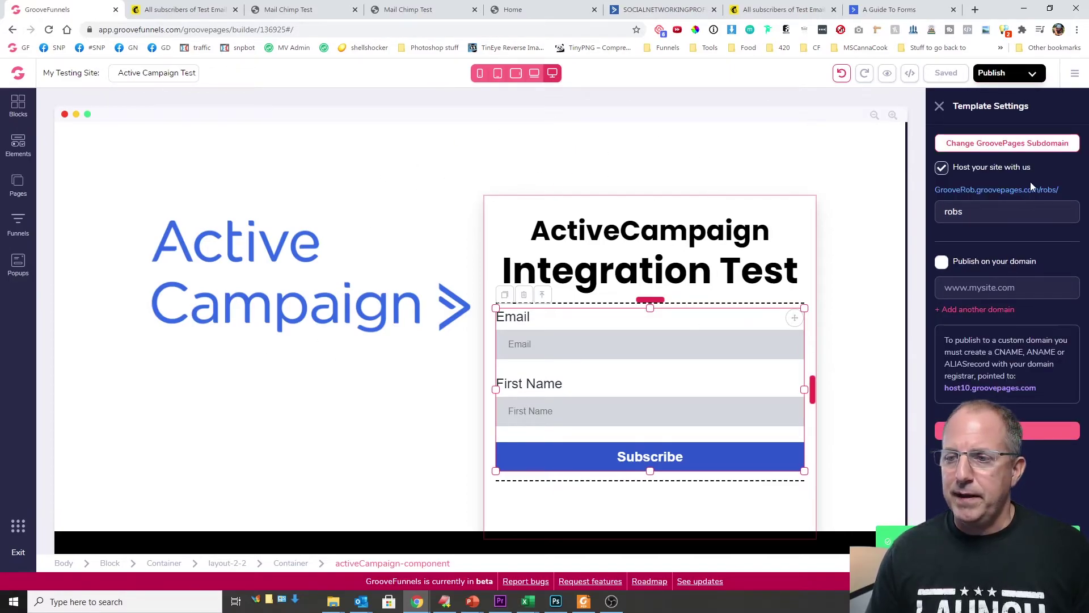
pyautogui.click(1047, 189)
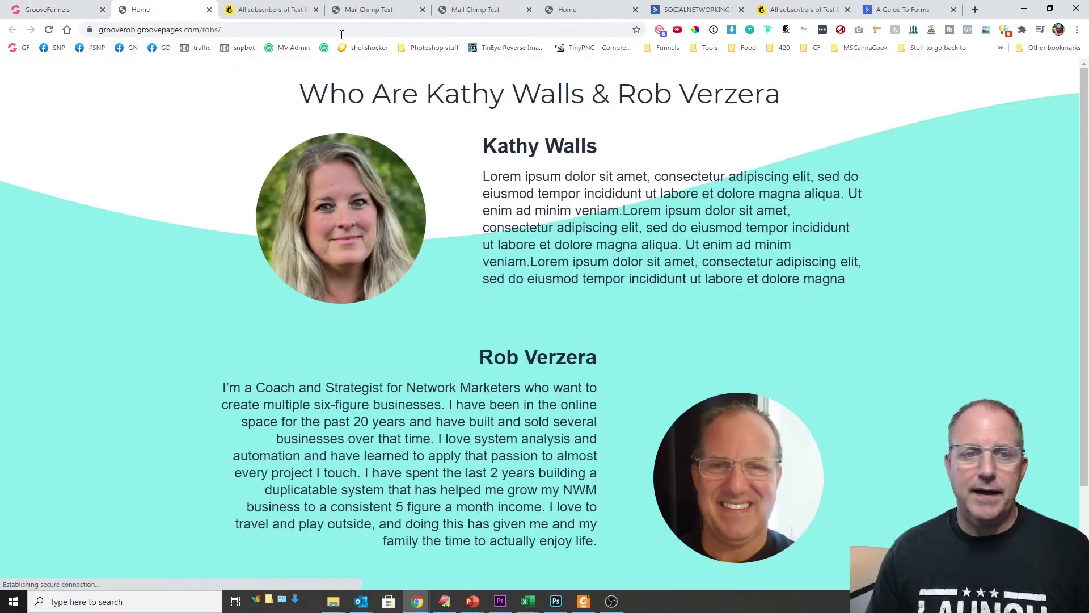
# - Load the live /robs/activecampaign page and fill in a test email and first name
pyautogui.click(269, 25)
pyautogui.click(268, 25)
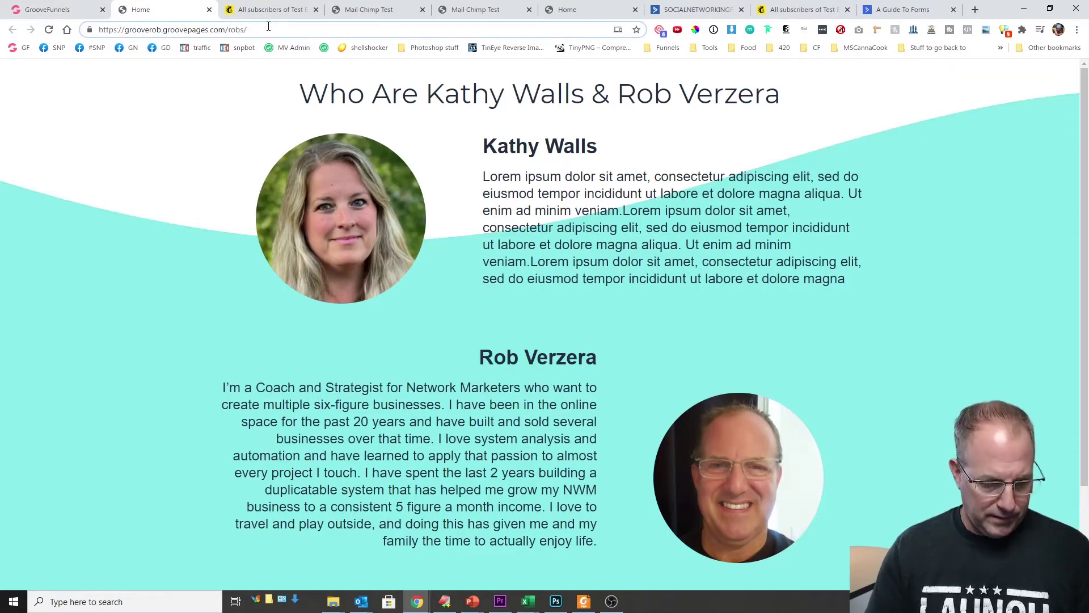
pyautogui.write('active')
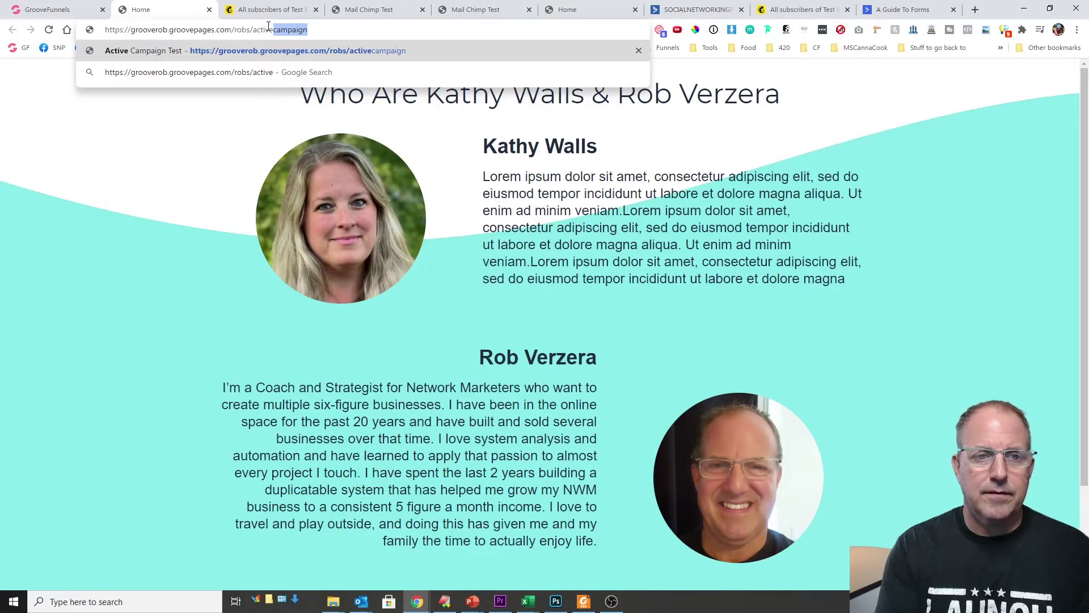
pyautogui.press('Return')
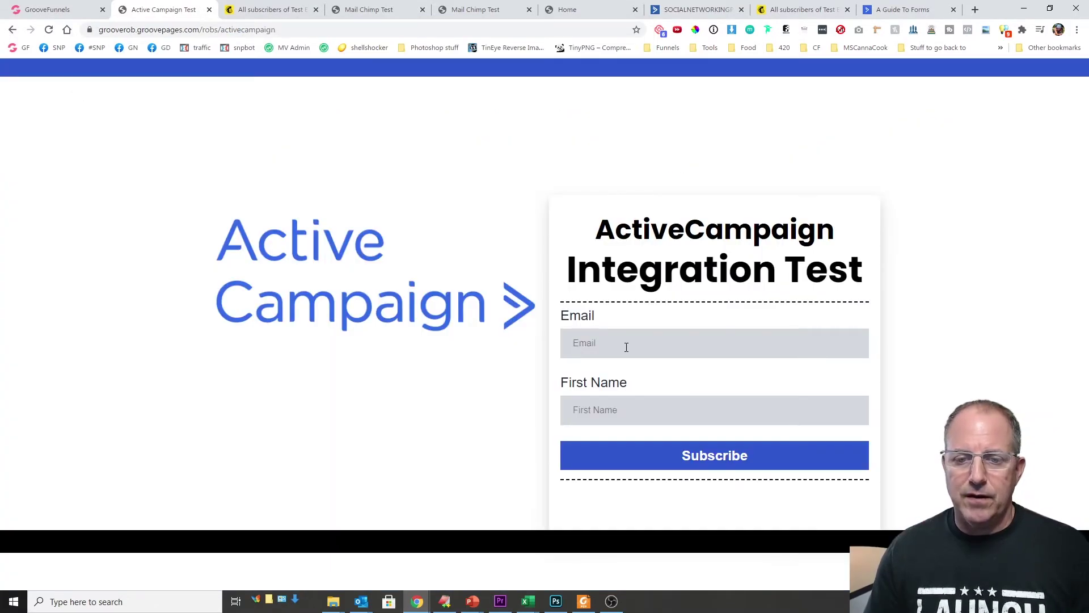
pyautogui.click(626, 347)
pyautogui.click(624, 447)
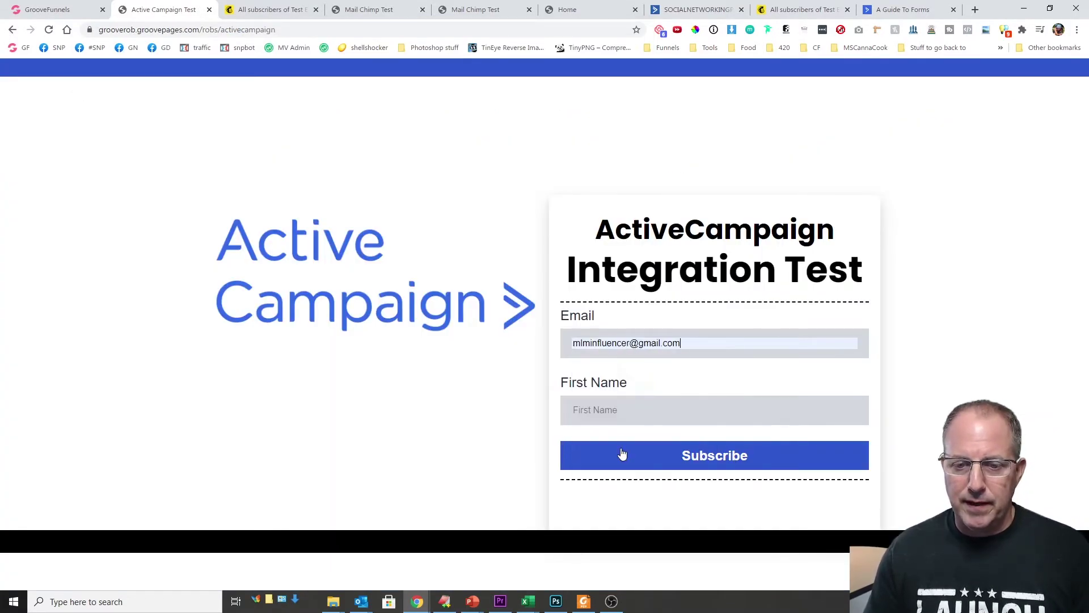
pyautogui.click(664, 408)
pyautogui.click(618, 428)
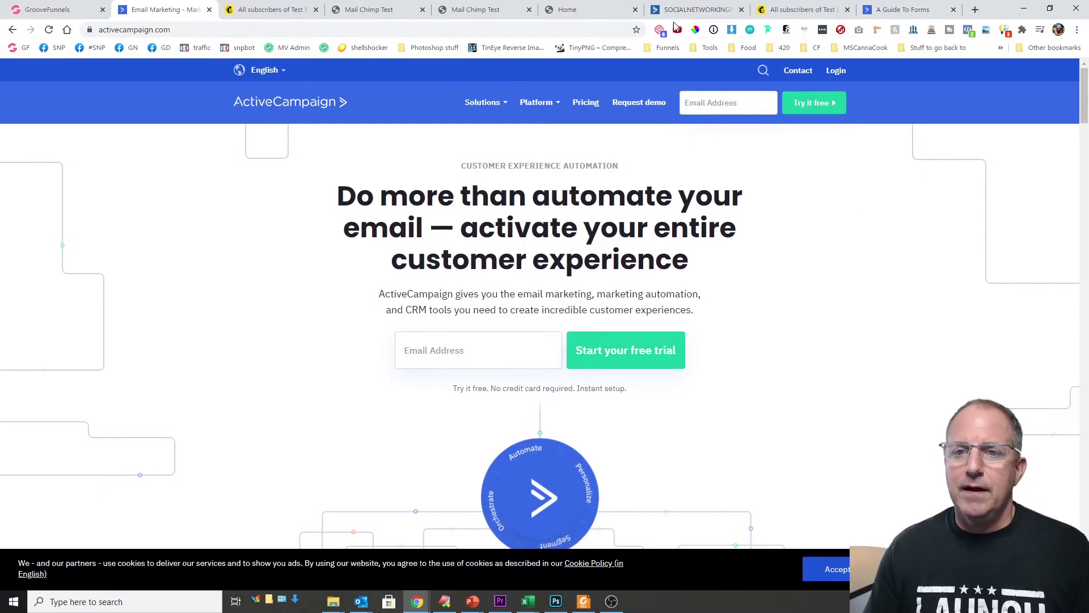
# - Switch back to ActiveCampaign and go to the Lists overview
pyautogui.click(689, 9)
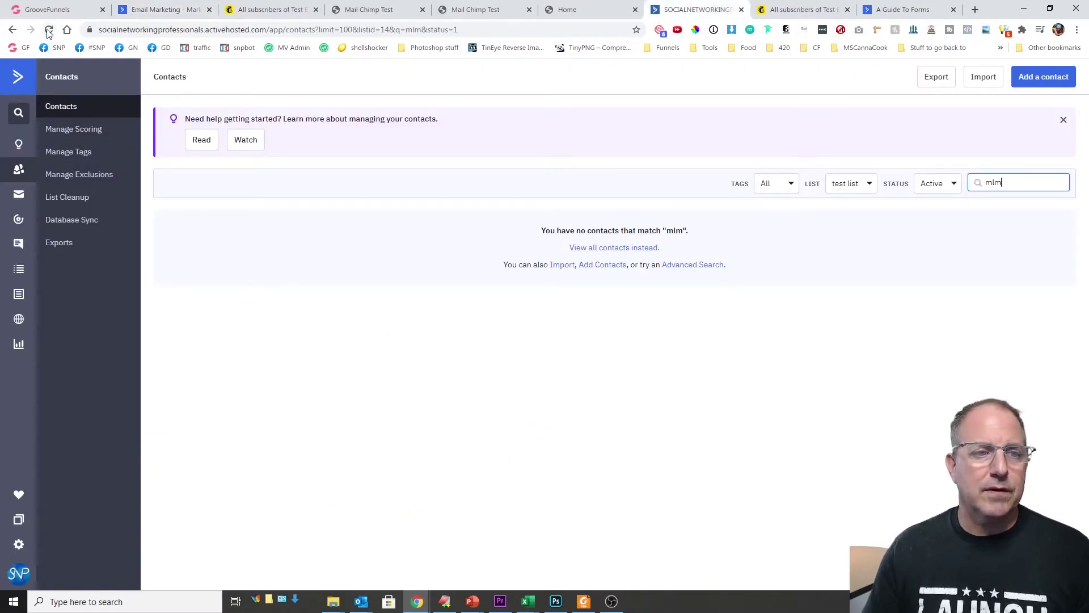
pyautogui.click(20, 275)
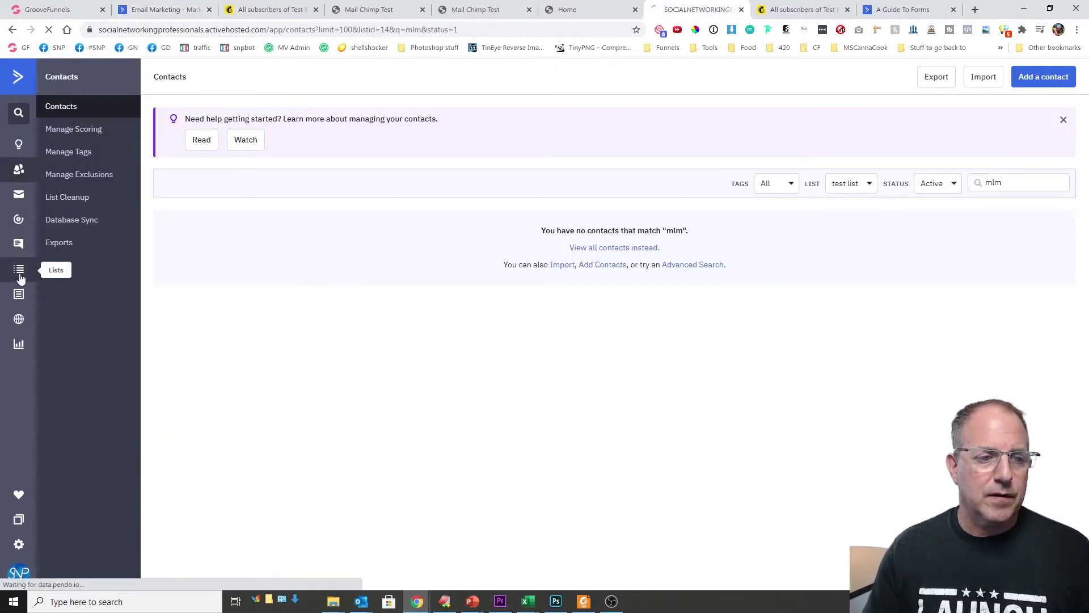